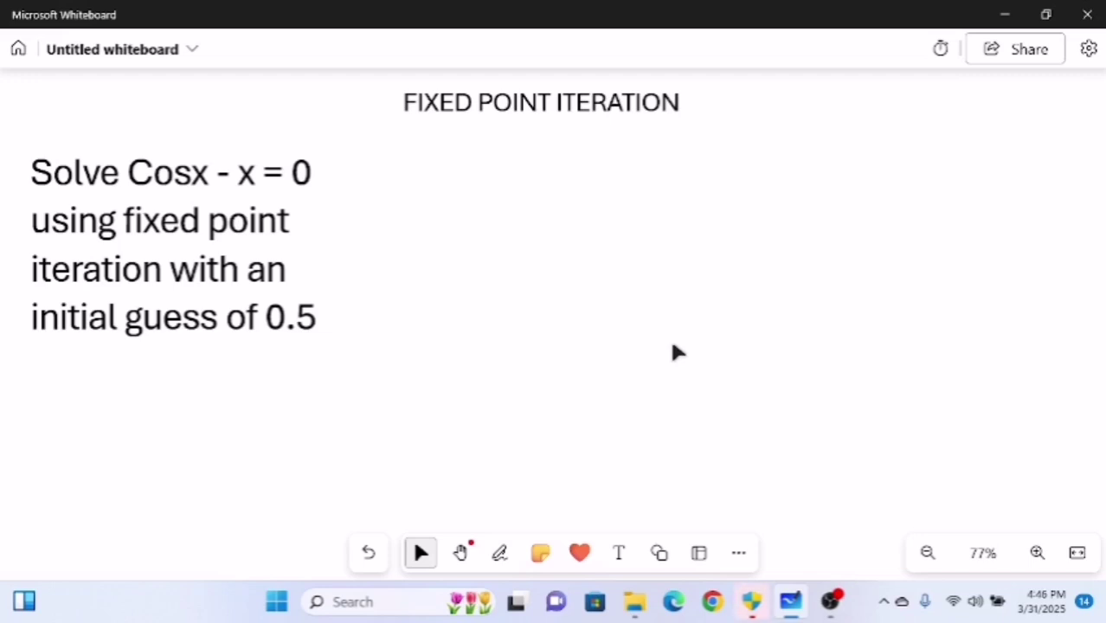
Switch to the Pen tool for freehand inking on the board.
{"action": "key", "text": "p"}
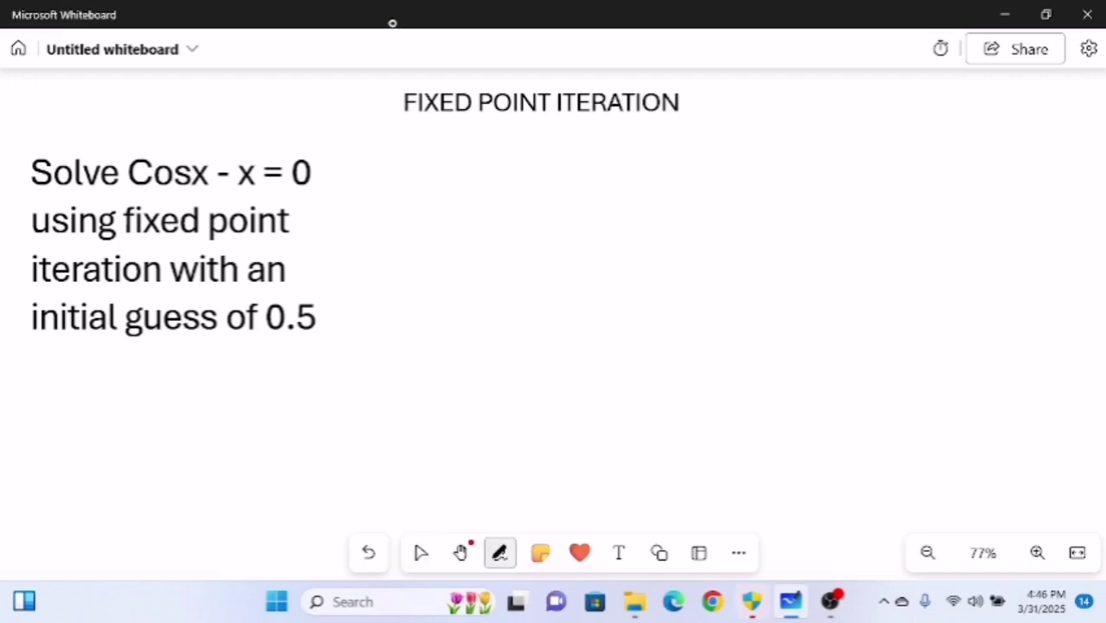
Handwrite the equation 'Cosx − x = 0' below the title.
{"action": "mouse_move", "coordinate": [441, 138]}
{"action": "left_mouse_down"}
{"action": "mouse_move", "coordinate": [420, 150]}
{"action": "mouse_move", "coordinate": [443, 161]}
{"action": "left_mouse_up"}
{"action": "mouse_move", "coordinate": [448, 148]}
{"action": "left_mouse_down"}
{"action": "mouse_move", "coordinate": [476, 149]}
{"action": "mouse_move", "coordinate": [469, 160]}
{"action": "mouse_move", "coordinate": [507, 163]}
{"action": "left_mouse_up"}
{"action": "mouse_move", "coordinate": [507, 144]}
{"action": "left_mouse_down"}
{"action": "mouse_move", "coordinate": [487, 164]}
{"action": "mouse_move", "coordinate": [656, 152]}
{"action": "left_mouse_up"}
{"action": "left_click", "coordinate": [637, 153]}
{"action": "left_click_drag", "start_coordinate": [630, 162], "coordinate": [660, 160]}
{"action": "mouse_move", "coordinate": [685, 147]}
{"action": "left_mouse_down"}
{"action": "mouse_move", "coordinate": [678, 155]}
{"action": "mouse_move", "coordinate": [685, 147]}
{"action": "left_mouse_up"}
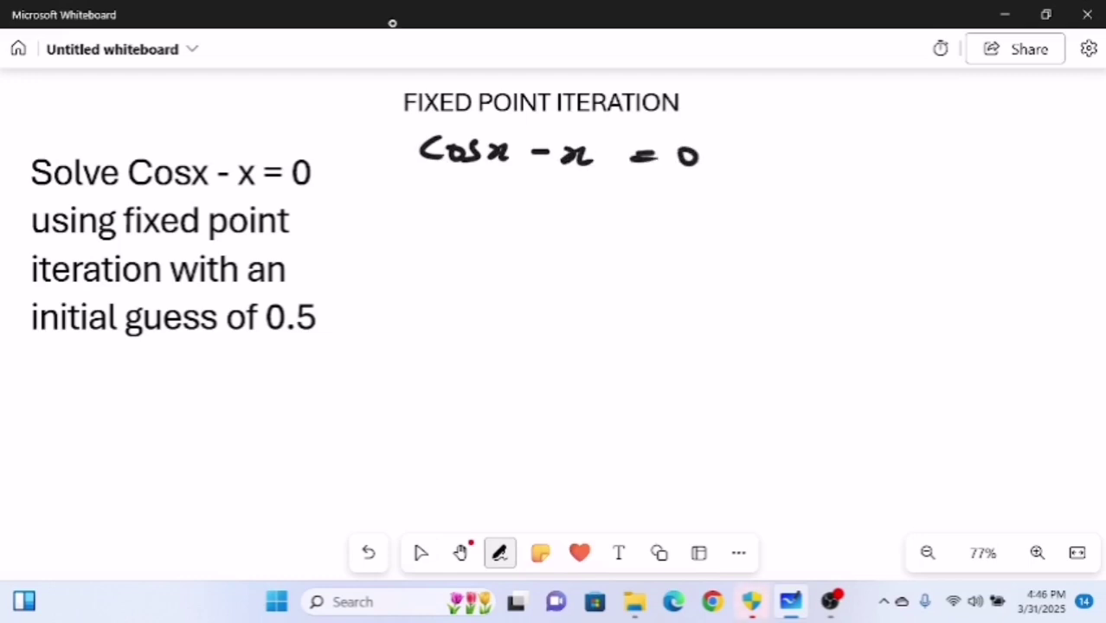
Write the initial guess 'x₀ = 0.5' to the right of the equation.
{"action": "mouse_move", "coordinate": [818, 130]}
{"action": "left_mouse_down"}
{"action": "mouse_move", "coordinate": [834, 151]}
{"action": "mouse_move", "coordinate": [814, 154]}
{"action": "left_mouse_up"}
{"action": "left_click_drag", "start_coordinate": [867, 150], "coordinate": [907, 136]}
{"action": "left_click_drag", "start_coordinate": [896, 146], "coordinate": [908, 144]}
{"action": "left_click_drag", "start_coordinate": [943, 129], "coordinate": [974, 144]}
{"action": "left_click", "coordinate": [964, 138]}
{"action": "left_click_drag", "start_coordinate": [979, 121], "coordinate": [998, 121]}
Write the rearrangement form 'x = g(x)' below the equation.
{"action": "left_click", "coordinate": [420, 553]}
{"action": "left_click", "coordinate": [499, 552]}
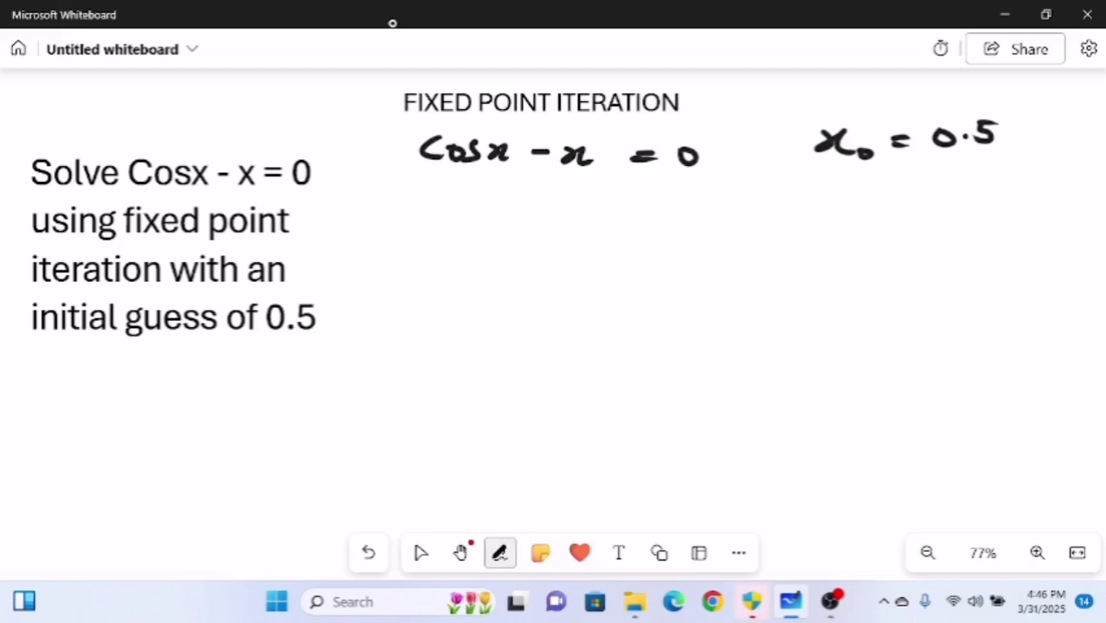
{"action": "left_click_drag", "start_coordinate": [484, 192], "coordinate": [494, 210]}
{"action": "mouse_move", "coordinate": [510, 192]}
{"action": "left_mouse_down"}
{"action": "mouse_move", "coordinate": [503, 210]}
{"action": "mouse_move", "coordinate": [539, 194]}
{"action": "left_mouse_up"}
{"action": "mouse_move", "coordinate": [524, 205]}
{"action": "left_mouse_down"}
{"action": "mouse_move", "coordinate": [542, 203]}
{"action": "mouse_move", "coordinate": [554, 223]}
{"action": "left_mouse_up"}
{"action": "mouse_move", "coordinate": [599, 194]}
{"action": "left_mouse_down"}
{"action": "mouse_move", "coordinate": [592, 220]}
{"action": "mouse_move", "coordinate": [630, 222]}
{"action": "left_mouse_up"}
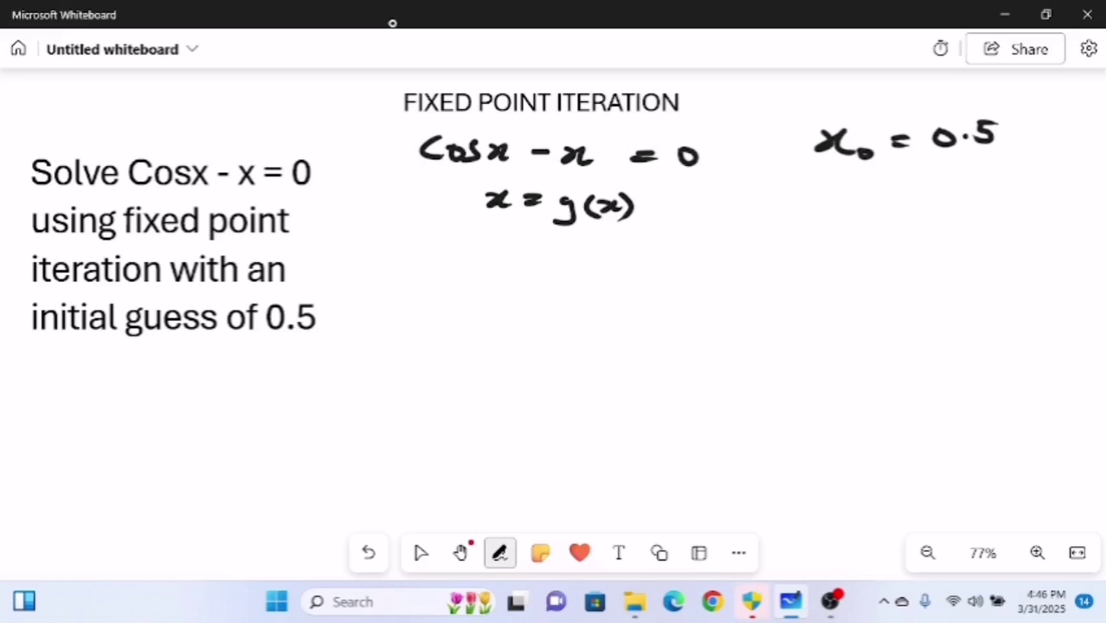
{"action": "key", "text": "Escape"}
Point out the cos x and x terms, then write 'x = cos x' below x = g(x).
{"action": "left_click", "coordinate": [507, 162]}
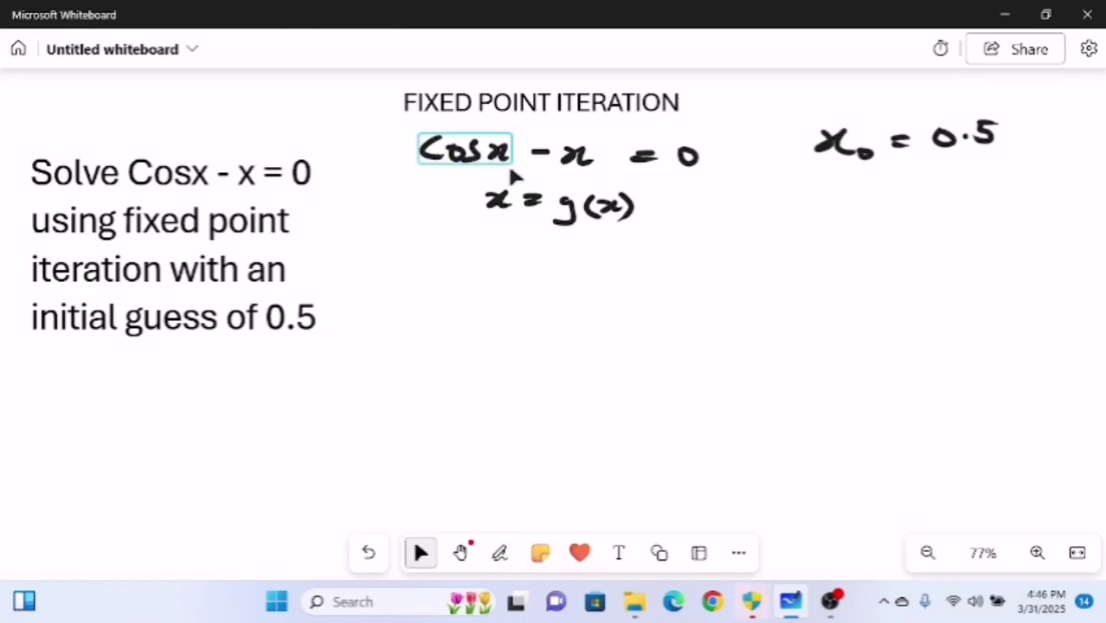
{"action": "left_click", "coordinate": [541, 181]}
{"action": "left_click", "coordinate": [577, 157]}
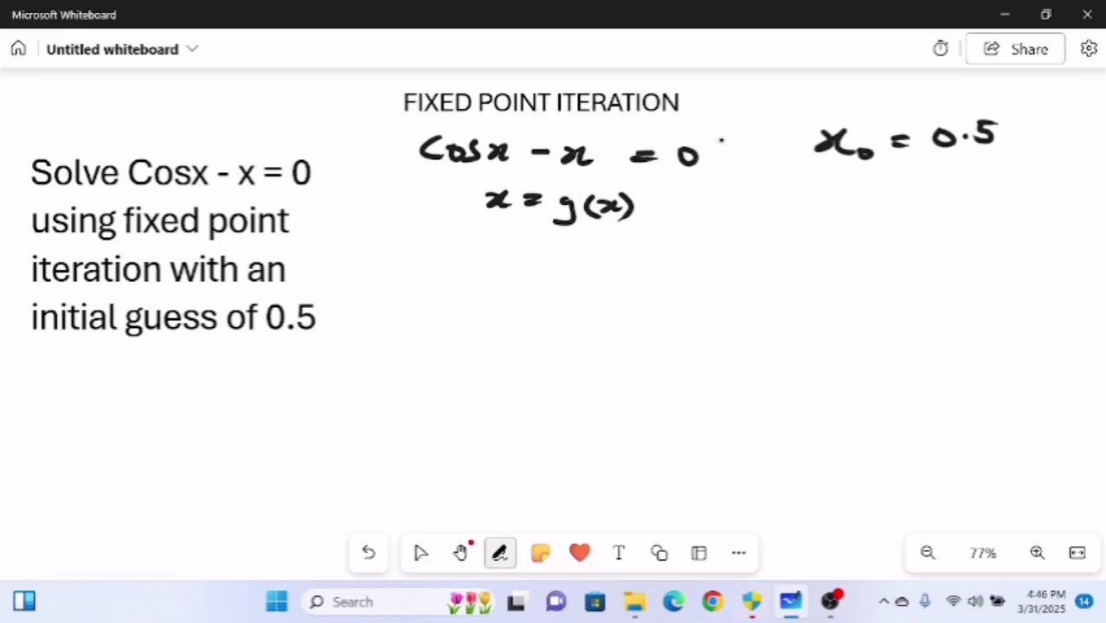
{"action": "left_click_drag", "start_coordinate": [418, 244], "coordinate": [420, 265]}
{"action": "left_click_drag", "start_coordinate": [453, 254], "coordinate": [509, 271]}
{"action": "mouse_move", "coordinate": [519, 260]}
{"action": "left_mouse_down"}
{"action": "mouse_move", "coordinate": [546, 267]}
{"action": "mouse_move", "coordinate": [573, 270]}
{"action": "left_mouse_up"}
{"action": "left_click_drag", "start_coordinate": [588, 253], "coordinate": [567, 271]}
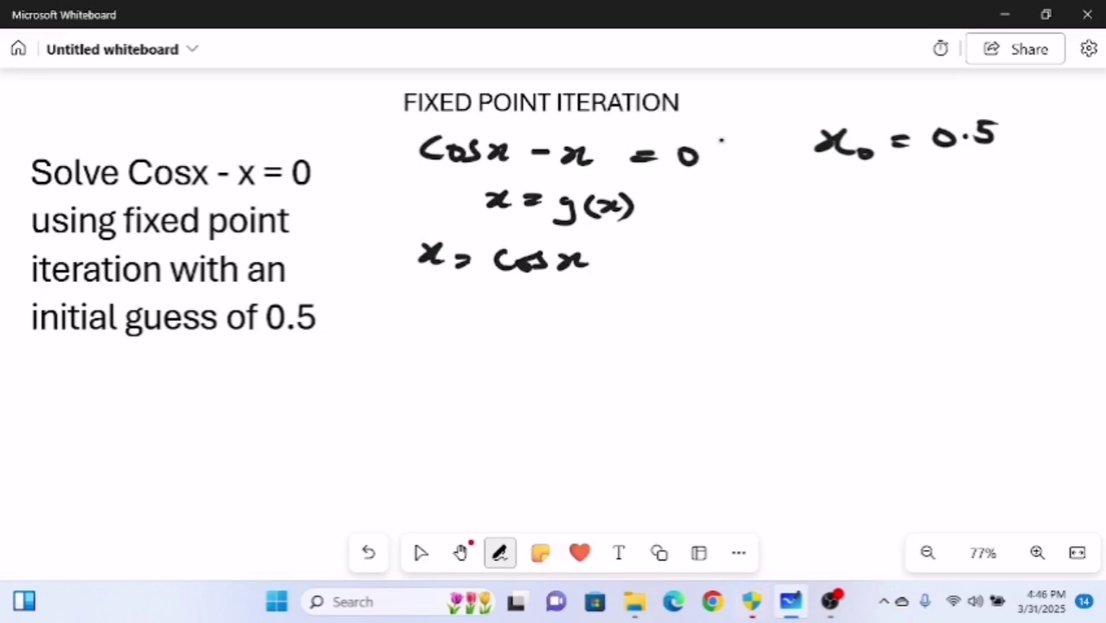
Write the alternative rearrangement 'x = cos⁻¹(x)' on the right below x₀ = 0.5.
{"action": "left_click_drag", "start_coordinate": [837, 288], "coordinate": [849, 304]}
{"action": "left_click_drag", "start_coordinate": [872, 289], "coordinate": [919, 291]}
{"action": "mouse_move", "coordinate": [934, 279]}
{"action": "left_mouse_down"}
{"action": "mouse_move", "coordinate": [969, 291]}
{"action": "mouse_move", "coordinate": [969, 256]}
{"action": "left_mouse_up"}
{"action": "mouse_move", "coordinate": [975, 249]}
{"action": "left_mouse_down"}
{"action": "mouse_move", "coordinate": [1000, 289]}
{"action": "mouse_move", "coordinate": [1017, 282]}
{"action": "left_mouse_up"}
{"action": "mouse_move", "coordinate": [1019, 268]}
{"action": "left_mouse_down"}
{"action": "mouse_move", "coordinate": [1007, 284]}
{"action": "mouse_move", "coordinate": [1033, 292]}
{"action": "left_mouse_up"}
{"action": "left_click", "coordinate": [421, 551]}
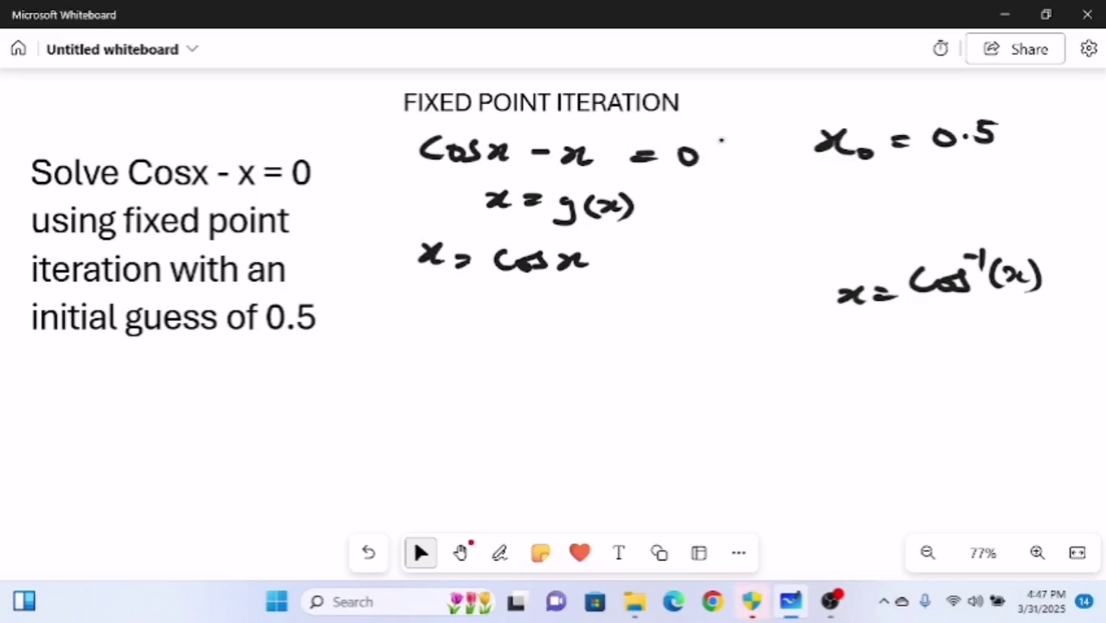
{"action": "left_click", "coordinate": [500, 552]}
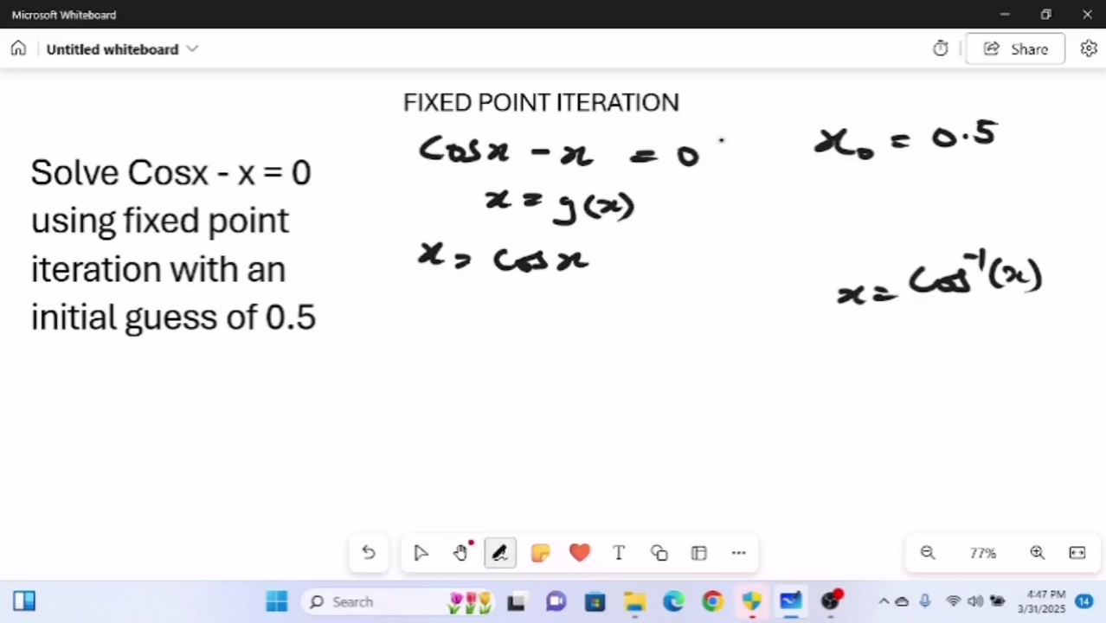
{"action": "left_click", "coordinate": [421, 553]}
Write 'g(x) = cos x' under x = cos x.
{"action": "mouse_move", "coordinate": [418, 295]}
{"action": "left_mouse_down"}
{"action": "mouse_move", "coordinate": [401, 323]}
{"action": "mouse_move", "coordinate": [500, 307]}
{"action": "left_mouse_up"}
{"action": "left_click_drag", "start_coordinate": [484, 317], "coordinate": [540, 318]}
{"action": "left_click_drag", "start_coordinate": [557, 306], "coordinate": [604, 316]}
{"action": "left_click_drag", "start_coordinate": [617, 304], "coordinate": [607, 319]}
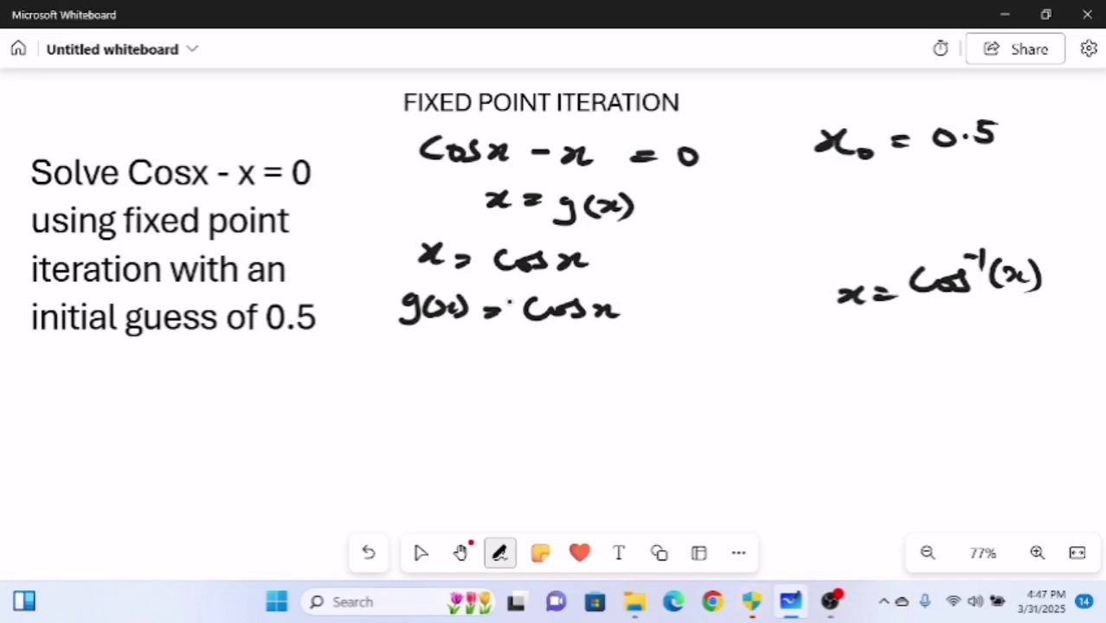
Write 'g(x) = cos⁻¹(x)' under x = cos⁻¹(x) on the right.
{"action": "mouse_move", "coordinate": [848, 331]}
{"action": "left_mouse_down"}
{"action": "mouse_move", "coordinate": [834, 350]}
{"action": "mouse_move", "coordinate": [862, 348]}
{"action": "left_mouse_up"}
{"action": "mouse_move", "coordinate": [872, 336]}
{"action": "left_mouse_down"}
{"action": "mouse_move", "coordinate": [888, 348]}
{"action": "mouse_move", "coordinate": [927, 338]}
{"action": "left_mouse_up"}
{"action": "mouse_move", "coordinate": [908, 347]}
{"action": "left_mouse_down"}
{"action": "mouse_move", "coordinate": [952, 339]}
{"action": "mouse_move", "coordinate": [958, 350]}
{"action": "left_mouse_up"}
{"action": "left_click_drag", "start_coordinate": [974, 337], "coordinate": [983, 350]}
{"action": "left_click_drag", "start_coordinate": [996, 326], "coordinate": [1007, 335]}
{"action": "mouse_move", "coordinate": [1028, 331]}
{"action": "left_mouse_down"}
{"action": "mouse_move", "coordinate": [1022, 356]}
{"action": "mouse_move", "coordinate": [1050, 351]}
{"action": "mouse_move", "coordinate": [1039, 353]}
{"action": "left_mouse_up"}
{"action": "left_click_drag", "start_coordinate": [1060, 330], "coordinate": [1065, 353]}
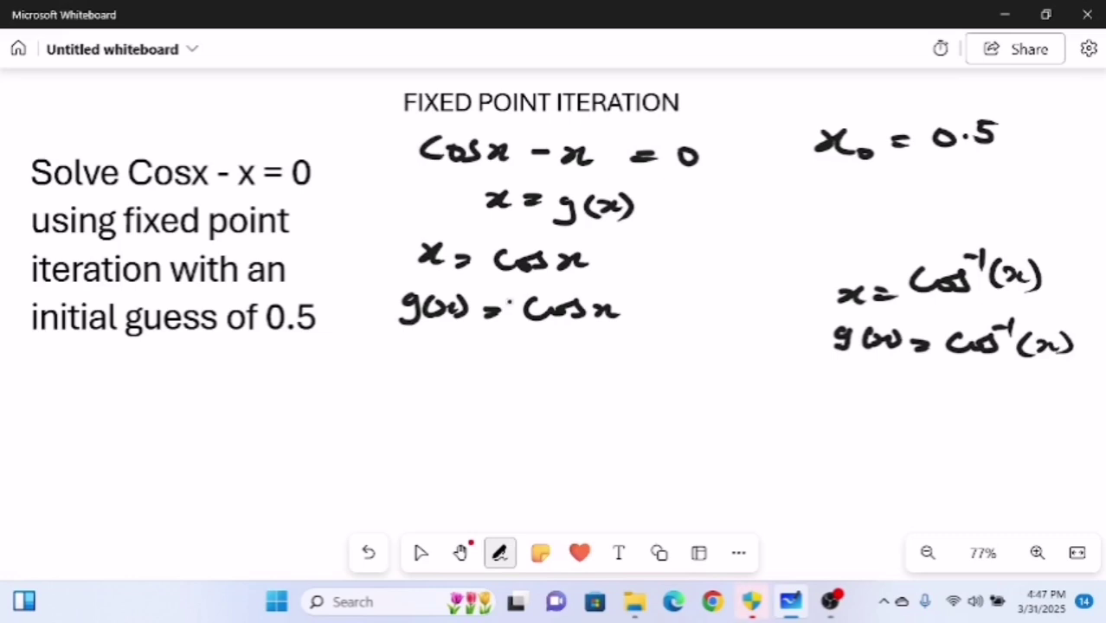
{"action": "left_click", "coordinate": [420, 552]}
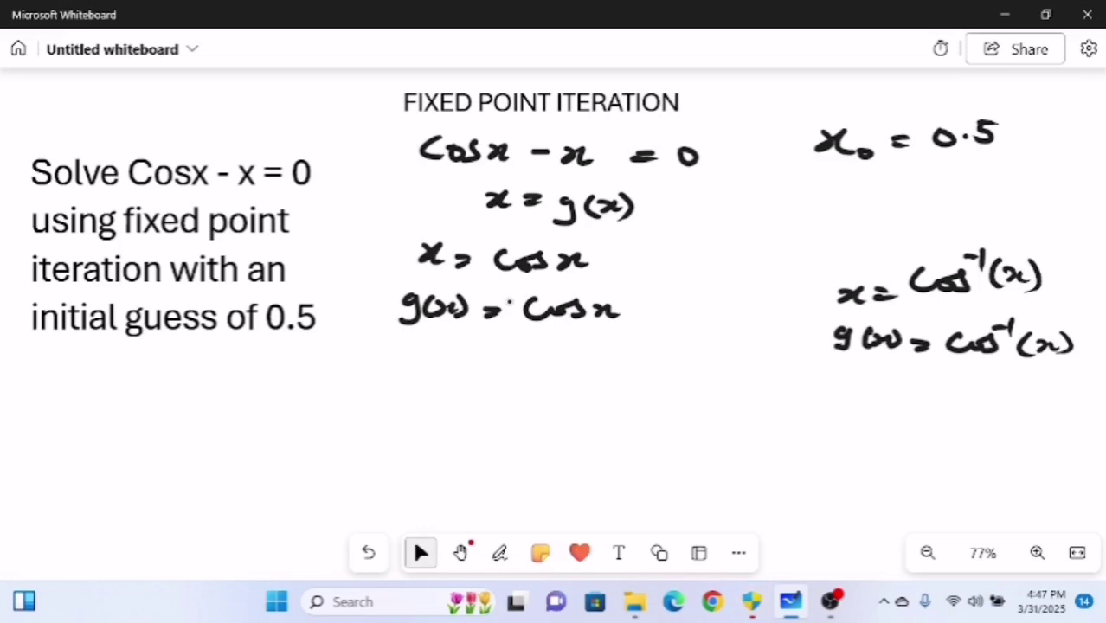
{"action": "left_click", "coordinate": [499, 552]}
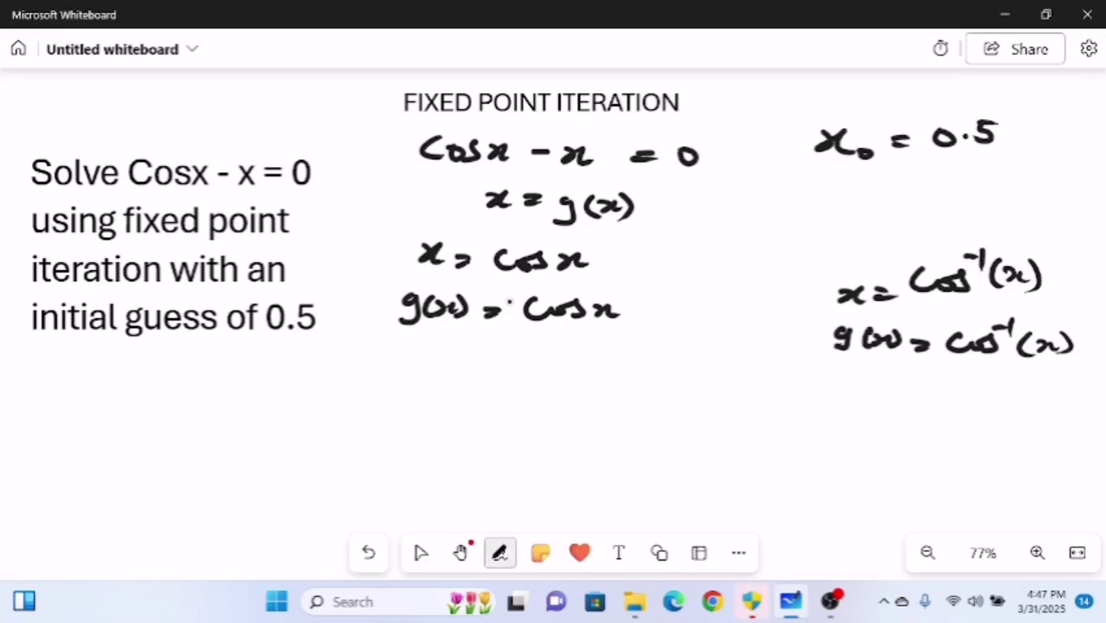
Write the convergence condition '|g'(x)| < 1' and point out the cos x ink.
{"action": "mouse_move", "coordinate": [524, 354]}
{"action": "left_mouse_down"}
{"action": "mouse_move", "coordinate": [519, 385]}
{"action": "mouse_move", "coordinate": [543, 386]}
{"action": "left_mouse_up"}
{"action": "mouse_move", "coordinate": [573, 348]}
{"action": "left_mouse_down"}
{"action": "mouse_move", "coordinate": [569, 377]}
{"action": "mouse_move", "coordinate": [592, 361]}
{"action": "mouse_move", "coordinate": [590, 384]}
{"action": "mouse_move", "coordinate": [615, 368]}
{"action": "mouse_move", "coordinate": [623, 383]}
{"action": "mouse_move", "coordinate": [642, 385]}
{"action": "mouse_move", "coordinate": [696, 386]}
{"action": "left_mouse_up"}
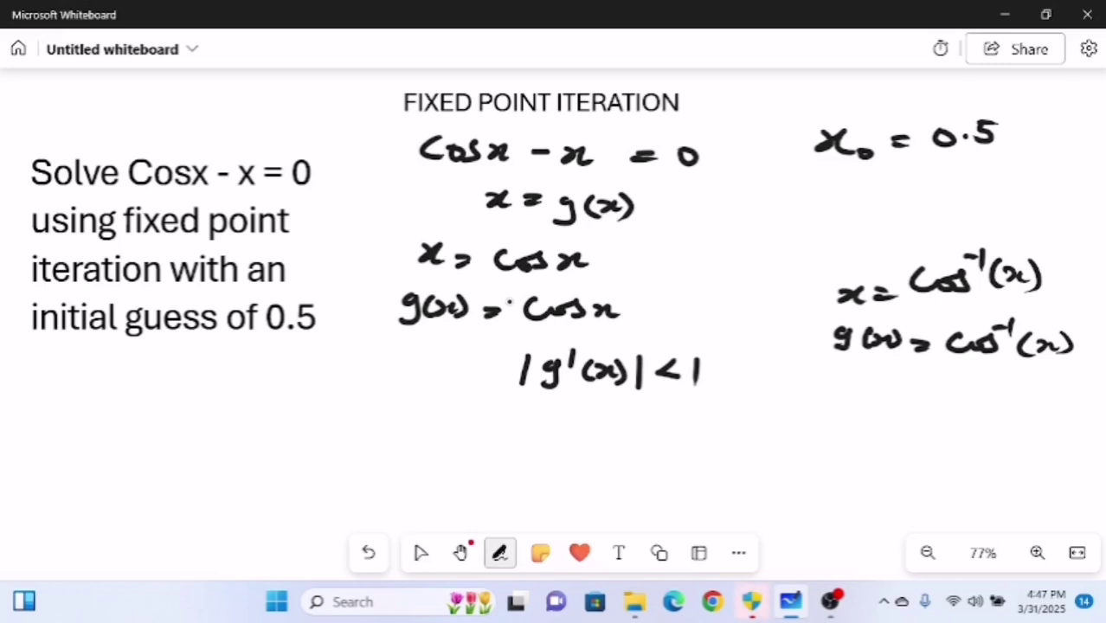
{"action": "left_click", "coordinate": [420, 553]}
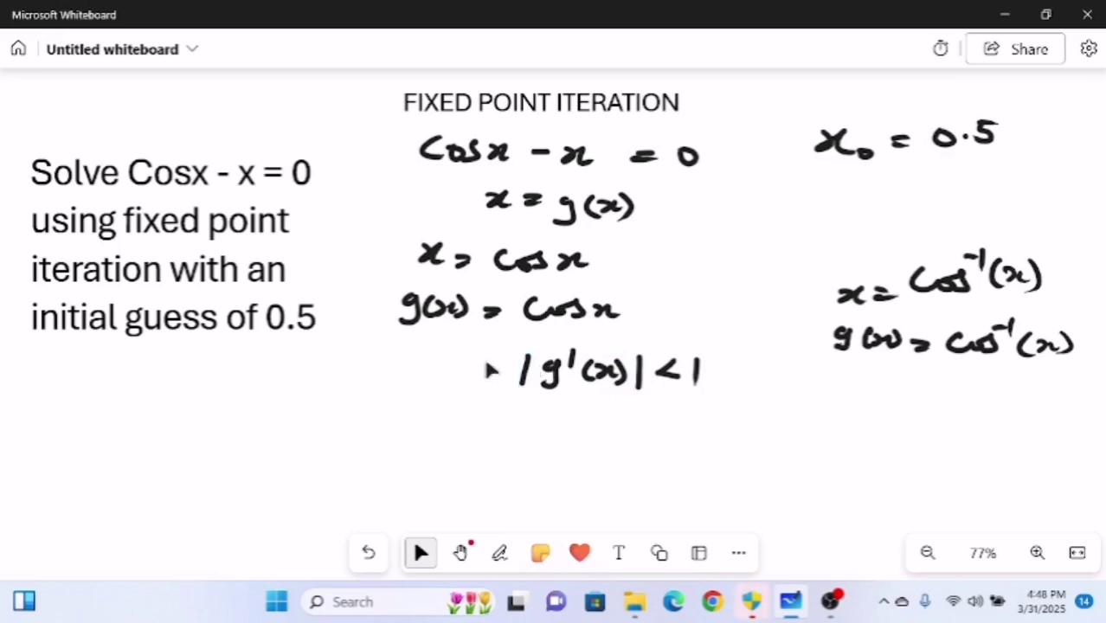
{"action": "left_click", "coordinate": [600, 315]}
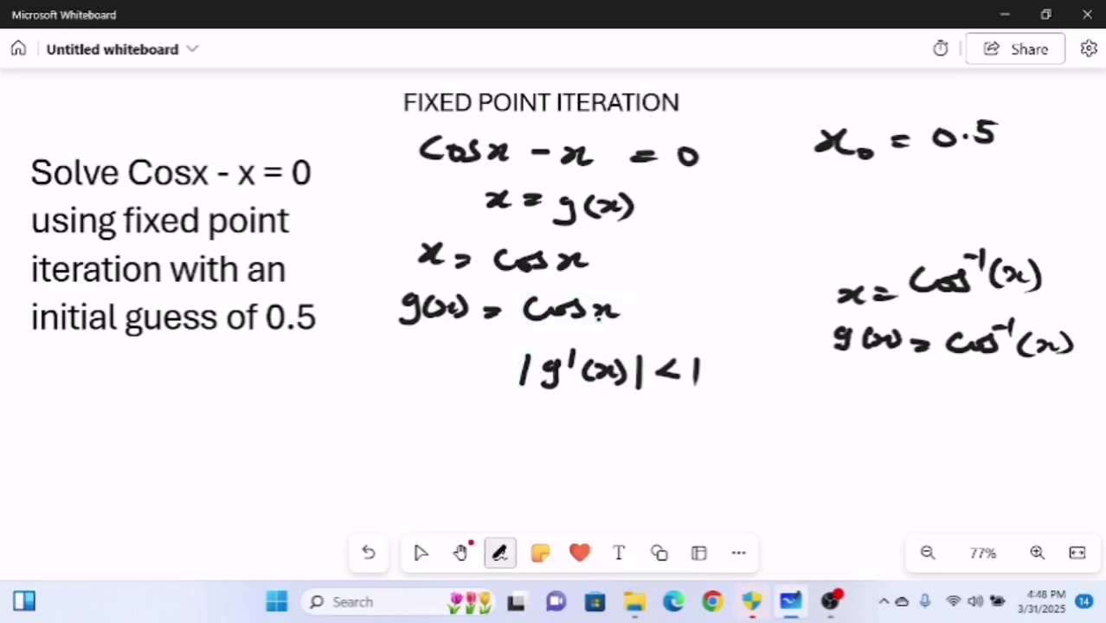
Write the derivative 'g'(x) = −sin x' below the condition.
{"action": "mouse_move", "coordinate": [424, 419]}
{"action": "left_mouse_down"}
{"action": "mouse_move", "coordinate": [407, 444]}
{"action": "mouse_move", "coordinate": [429, 424]}
{"action": "mouse_move", "coordinate": [444, 447]}
{"action": "mouse_move", "coordinate": [518, 433]}
{"action": "left_mouse_up"}
{"action": "mouse_move", "coordinate": [504, 441]}
{"action": "left_mouse_down"}
{"action": "mouse_move", "coordinate": [599, 430]}
{"action": "mouse_move", "coordinate": [609, 444]}
{"action": "mouse_move", "coordinate": [655, 444]}
{"action": "left_mouse_up"}
{"action": "left_click", "coordinate": [612, 421]}
{"action": "left_click_drag", "start_coordinate": [666, 425], "coordinate": [645, 446]}
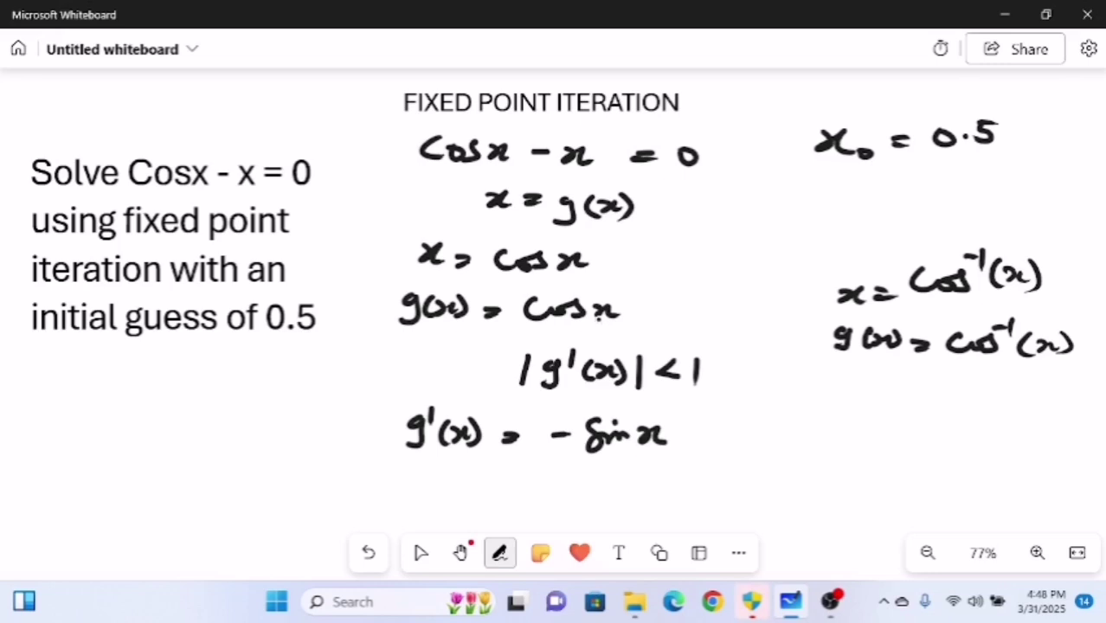
Write 'g'(x) = −1/√(1−x²)' on the right beside −sin x.
{"action": "mouse_move", "coordinate": [808, 406]}
{"action": "left_mouse_down"}
{"action": "mouse_move", "coordinate": [793, 430]}
{"action": "mouse_move", "coordinate": [813, 412]}
{"action": "mouse_move", "coordinate": [822, 429]}
{"action": "left_mouse_up"}
{"action": "left_click_drag", "start_coordinate": [830, 412], "coordinate": [835, 427]}
{"action": "mouse_move", "coordinate": [857, 407]}
{"action": "left_mouse_down"}
{"action": "mouse_move", "coordinate": [858, 431]}
{"action": "mouse_move", "coordinate": [886, 423]}
{"action": "left_mouse_up"}
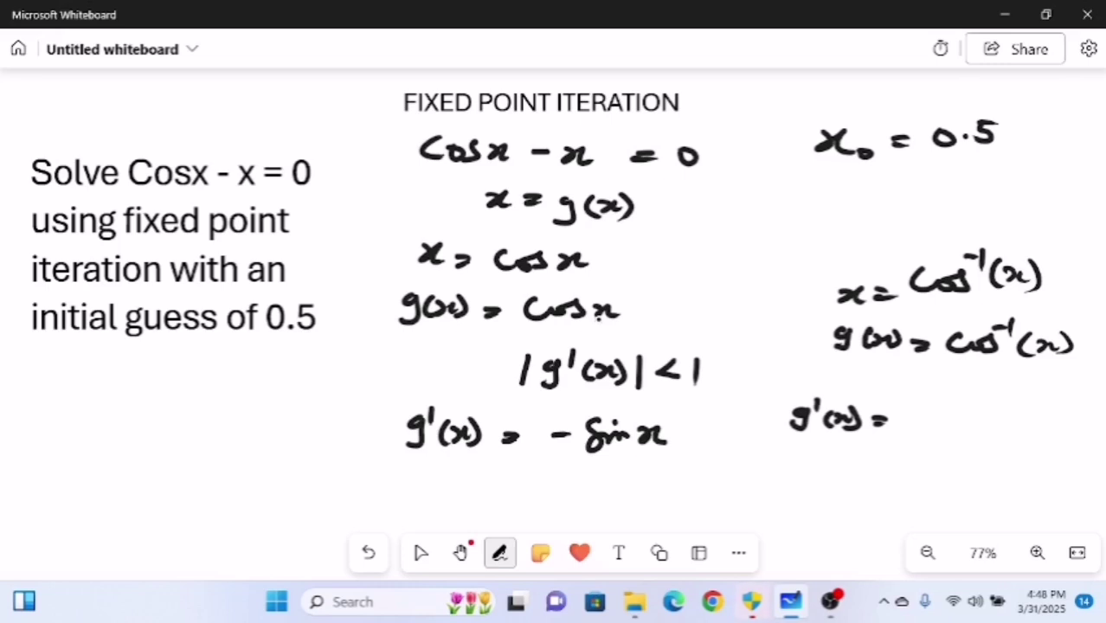
{"action": "mouse_move", "coordinate": [946, 403]}
{"action": "left_mouse_down"}
{"action": "mouse_move", "coordinate": [967, 403]}
{"action": "mouse_move", "coordinate": [978, 419]}
{"action": "left_mouse_up"}
{"action": "left_click_drag", "start_coordinate": [905, 430], "coordinate": [1009, 431]}
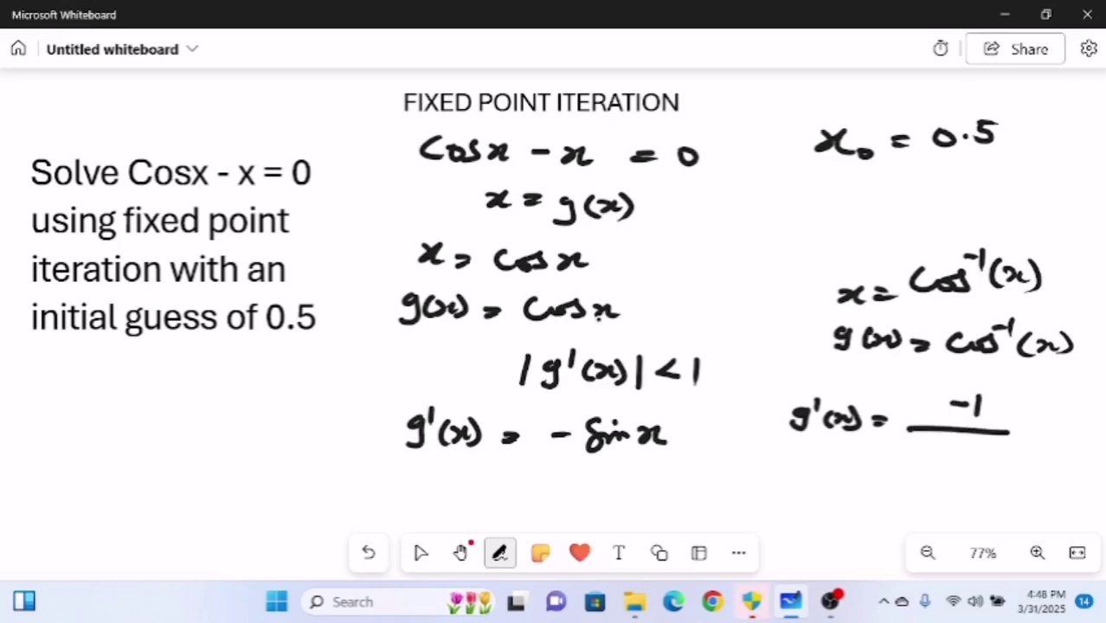
{"action": "mouse_move", "coordinate": [912, 460]}
{"action": "left_mouse_down"}
{"action": "mouse_move", "coordinate": [920, 472]}
{"action": "mouse_move", "coordinate": [932, 452]}
{"action": "mouse_move", "coordinate": [994, 455]}
{"action": "mouse_move", "coordinate": [941, 482]}
{"action": "mouse_move", "coordinate": [972, 480]}
{"action": "mouse_move", "coordinate": [978, 491]}
{"action": "left_mouse_up"}
{"action": "left_click_drag", "start_coordinate": [1003, 474], "coordinate": [1019, 484]}
{"action": "left_click", "coordinate": [421, 552]}
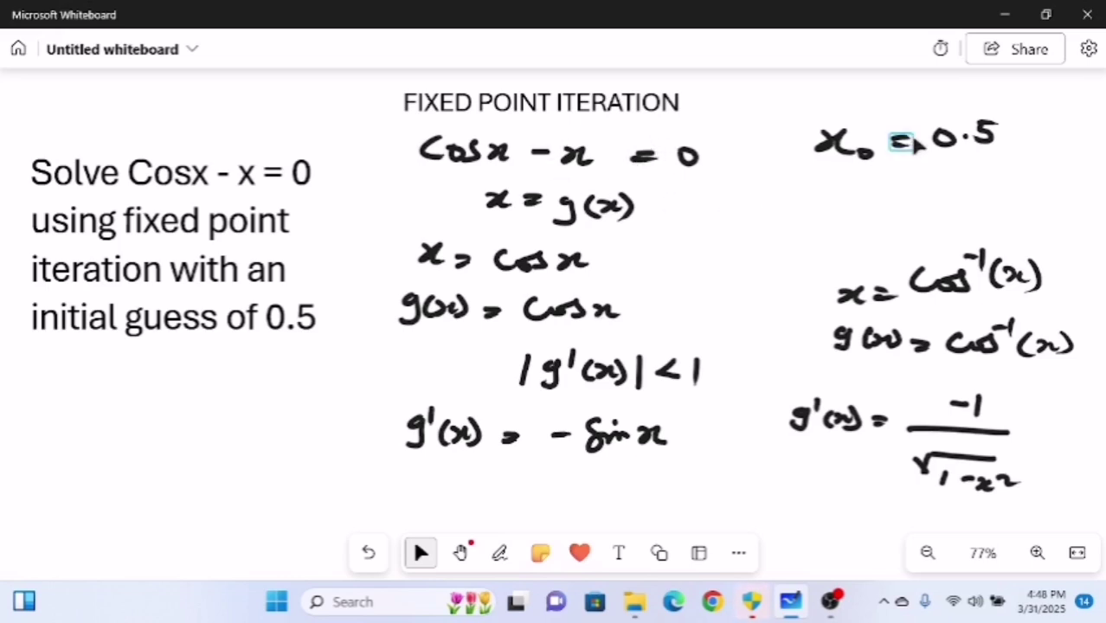
{"action": "scroll", "coordinate": [917, 145], "scroll_direction": "down", "scroll_amount": 5}
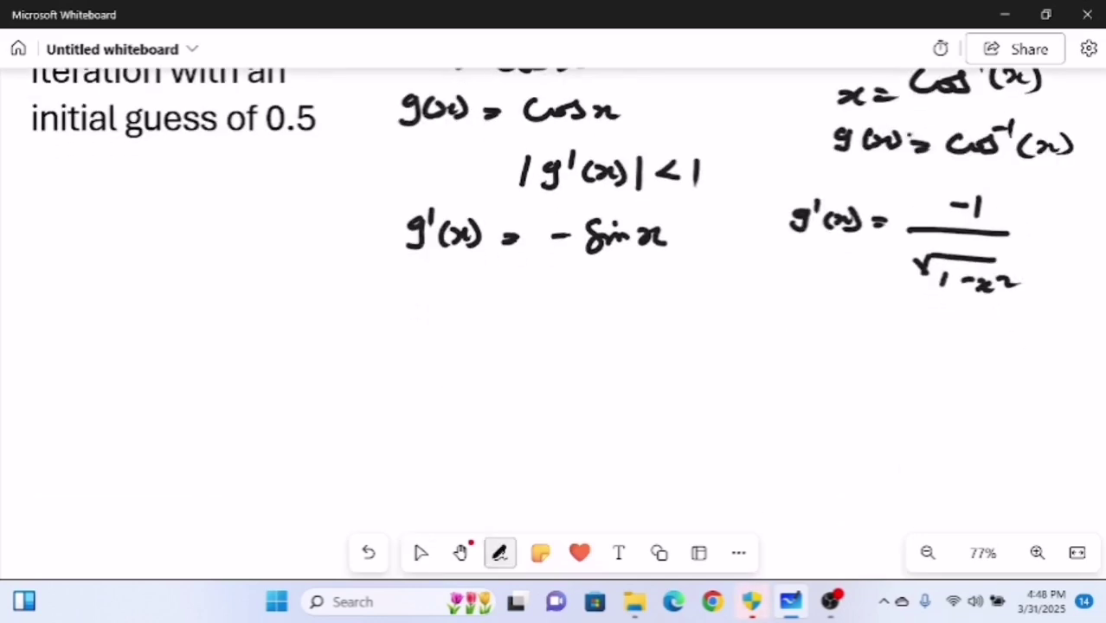
Write '|g'(x)| = |−sin x| = sin x' below g'(x) = −sin x.
{"action": "mouse_move", "coordinate": [346, 289]}
{"action": "left_mouse_down"}
{"action": "mouse_move", "coordinate": [345, 320]}
{"action": "mouse_move", "coordinate": [372, 305]}
{"action": "mouse_move", "coordinate": [356, 322]}
{"action": "left_mouse_up"}
{"action": "mouse_move", "coordinate": [377, 283]}
{"action": "left_mouse_down"}
{"action": "mouse_move", "coordinate": [373, 300]}
{"action": "mouse_move", "coordinate": [389, 316]}
{"action": "mouse_move", "coordinate": [406, 313]}
{"action": "mouse_move", "coordinate": [397, 314]}
{"action": "left_mouse_up"}
{"action": "mouse_move", "coordinate": [413, 292]}
{"action": "left_mouse_down"}
{"action": "mouse_move", "coordinate": [431, 323]}
{"action": "mouse_move", "coordinate": [467, 302]}
{"action": "left_mouse_up"}
{"action": "mouse_move", "coordinate": [450, 313]}
{"action": "left_mouse_down"}
{"action": "mouse_move", "coordinate": [502, 324]}
{"action": "mouse_move", "coordinate": [533, 305]}
{"action": "mouse_move", "coordinate": [538, 318]}
{"action": "mouse_move", "coordinate": [596, 308]}
{"action": "mouse_move", "coordinate": [616, 326]}
{"action": "left_mouse_up"}
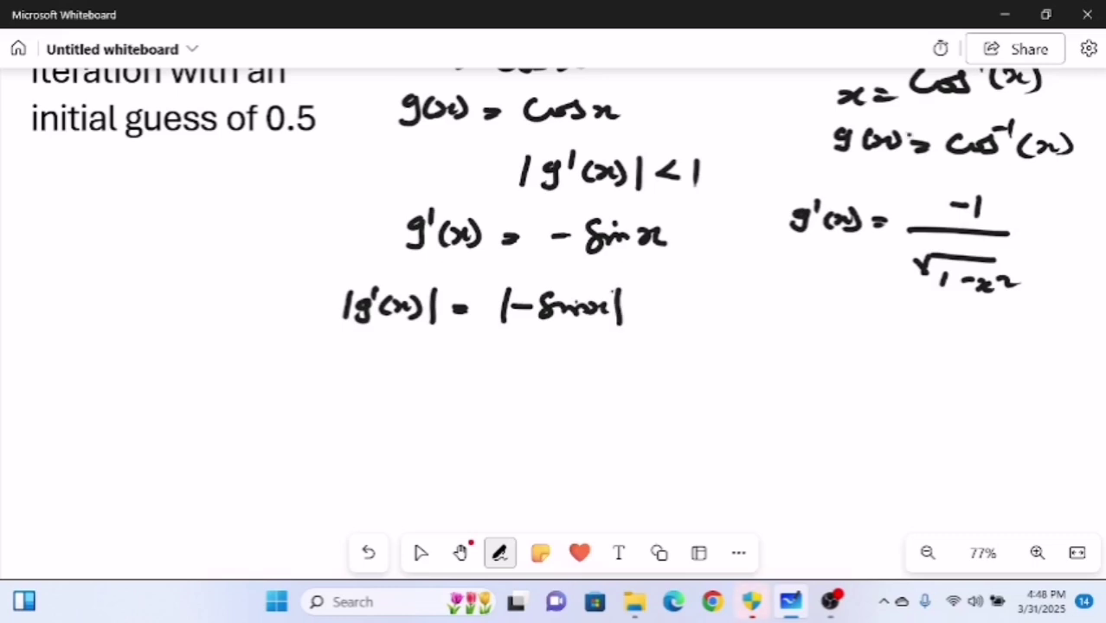
{"action": "left_click_drag", "start_coordinate": [460, 360], "coordinate": [475, 360]}
{"action": "left_click_drag", "start_coordinate": [459, 369], "coordinate": [587, 376]}
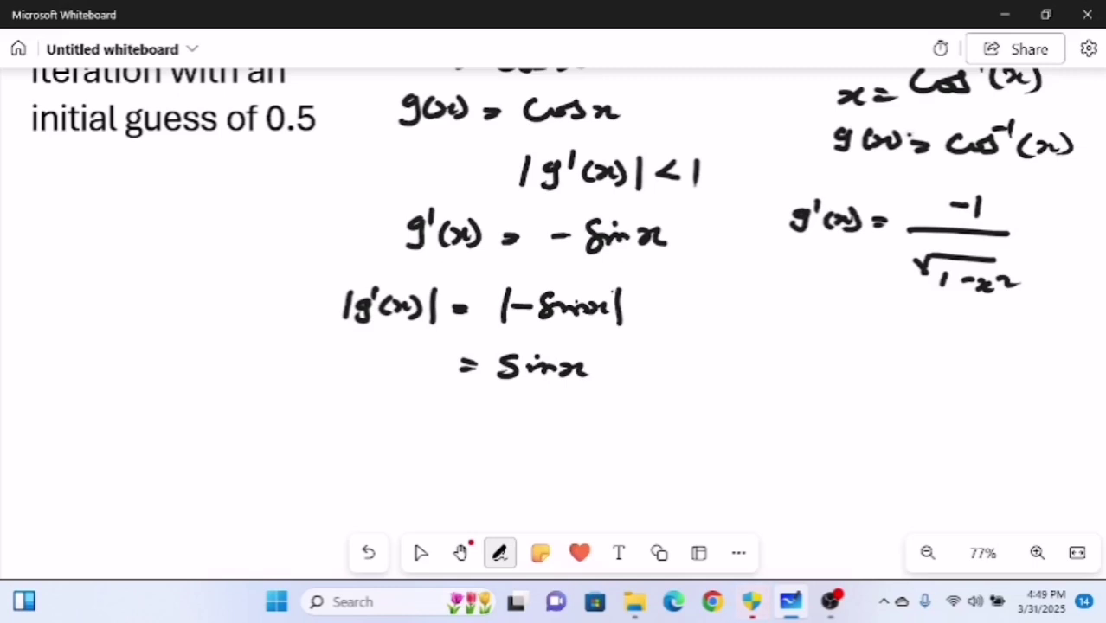
Write '|g'(x)| = |−1/√(1−x²)|' on the right.
{"action": "mouse_move", "coordinate": [727, 307]}
{"action": "left_mouse_down"}
{"action": "mouse_move", "coordinate": [725, 344]}
{"action": "mouse_move", "coordinate": [749, 329]}
{"action": "mouse_move", "coordinate": [740, 345]}
{"action": "left_mouse_up"}
{"action": "left_click_drag", "start_coordinate": [760, 301], "coordinate": [761, 344]}
{"action": "mouse_move", "coordinate": [772, 323]}
{"action": "left_mouse_down"}
{"action": "mouse_move", "coordinate": [785, 339]}
{"action": "mouse_move", "coordinate": [774, 341]}
{"action": "left_mouse_up"}
{"action": "mouse_move", "coordinate": [790, 318]}
{"action": "left_mouse_down"}
{"action": "mouse_move", "coordinate": [795, 346]}
{"action": "mouse_move", "coordinate": [813, 339]}
{"action": "mouse_move", "coordinate": [813, 350]}
{"action": "left_mouse_up"}
{"action": "mouse_move", "coordinate": [827, 339]}
{"action": "left_mouse_down"}
{"action": "mouse_move", "coordinate": [841, 333]}
{"action": "mouse_move", "coordinate": [872, 359]}
{"action": "mouse_move", "coordinate": [910, 326]}
{"action": "left_mouse_up"}
{"action": "mouse_move", "coordinate": [937, 318]}
{"action": "left_mouse_down"}
{"action": "mouse_move", "coordinate": [933, 338]}
{"action": "mouse_move", "coordinate": [970, 345]}
{"action": "left_mouse_up"}
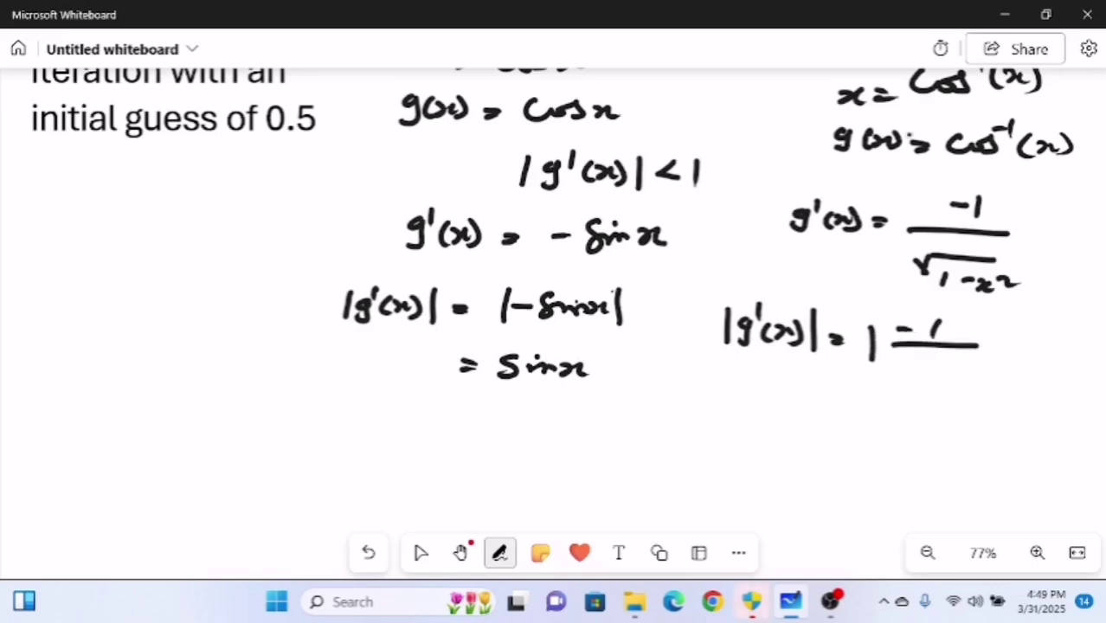
{"action": "left_click_drag", "start_coordinate": [900, 365], "coordinate": [962, 355]}
{"action": "left_click_drag", "start_coordinate": [946, 377], "coordinate": [974, 391]}
{"action": "left_click_drag", "start_coordinate": [973, 365], "coordinate": [986, 373]}
{"action": "left_click_drag", "start_coordinate": [1000, 329], "coordinate": [999, 372]}
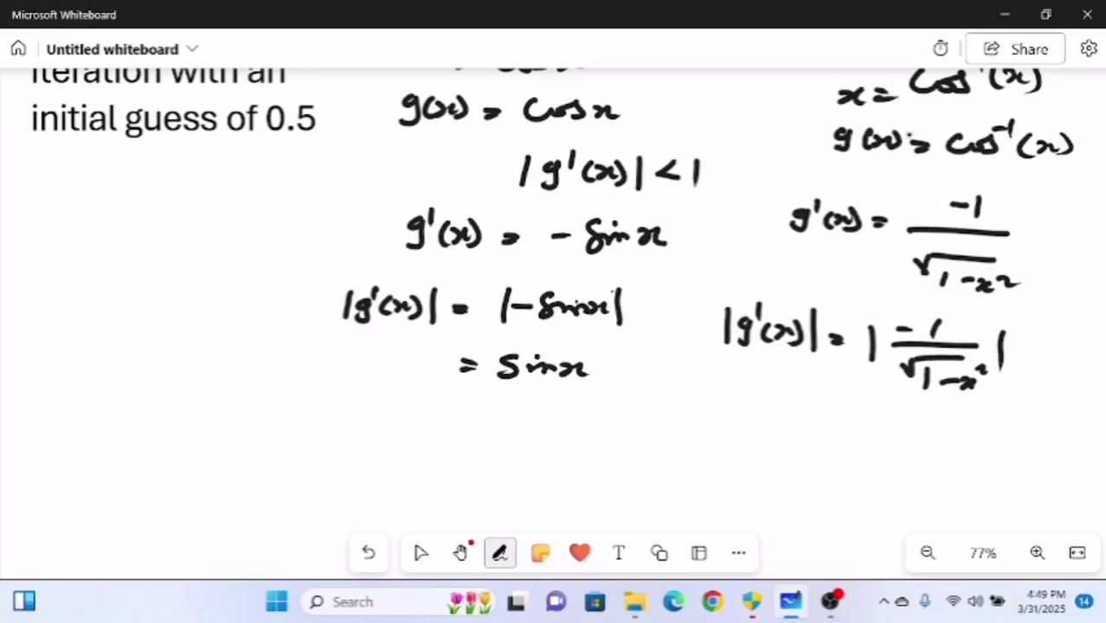
Complete the right-hand result '= 1/√(1−x²)' on the next line.
{"action": "left_click_drag", "start_coordinate": [795, 441], "coordinate": [811, 441]}
{"action": "left_click_drag", "start_coordinate": [797, 449], "coordinate": [813, 448]}
{"action": "mouse_move", "coordinate": [891, 408]}
{"action": "left_mouse_down"}
{"action": "mouse_move", "coordinate": [892, 436]}
{"action": "mouse_move", "coordinate": [844, 446]}
{"action": "mouse_move", "coordinate": [955, 436]}
{"action": "left_mouse_up"}
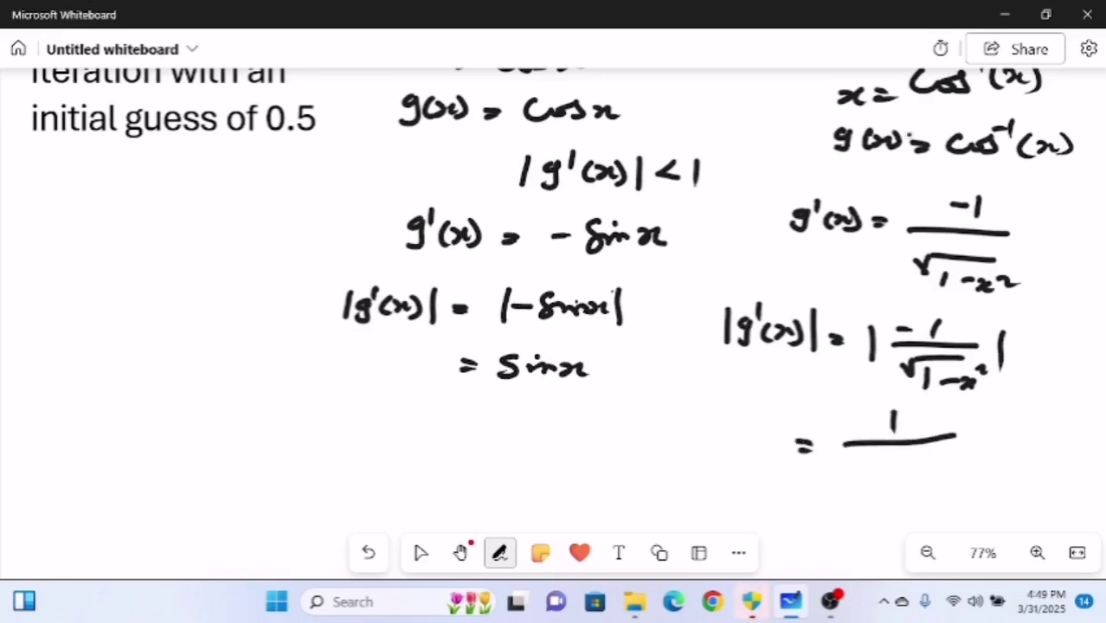
{"action": "mouse_move", "coordinate": [850, 472]}
{"action": "left_mouse_down"}
{"action": "mouse_move", "coordinate": [860, 486]}
{"action": "mouse_move", "coordinate": [865, 462]}
{"action": "mouse_move", "coordinate": [943, 456]}
{"action": "mouse_move", "coordinate": [878, 490]}
{"action": "mouse_move", "coordinate": [902, 480]}
{"action": "mouse_move", "coordinate": [925, 492]}
{"action": "mouse_move", "coordinate": [908, 492]}
{"action": "left_mouse_up"}
{"action": "left_click_drag", "start_coordinate": [936, 469], "coordinate": [955, 479]}
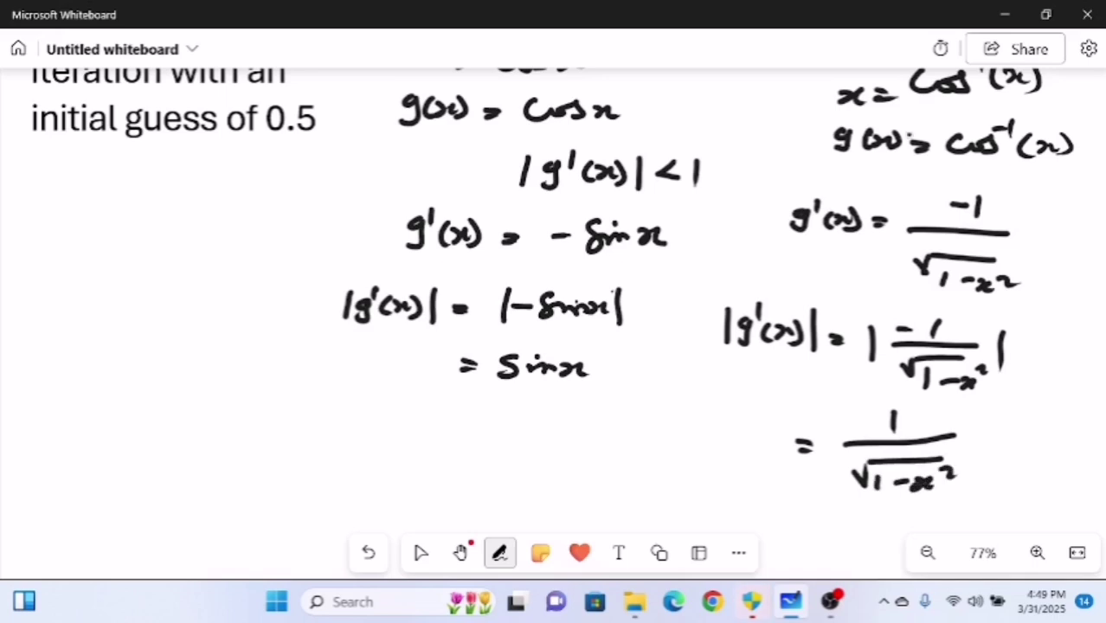
{"action": "left_click", "coordinate": [421, 552]}
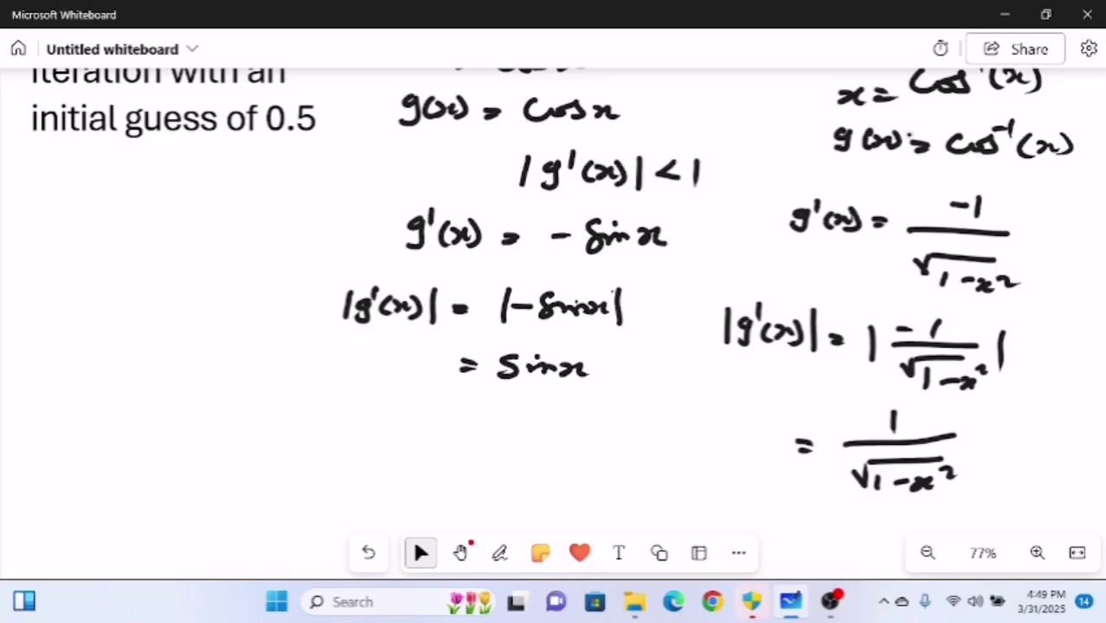
{"action": "scroll", "coordinate": [412, 536], "scroll_direction": "up", "scroll_amount": 2}
{"action": "scroll", "coordinate": [412, 536], "scroll_direction": "up", "scroll_amount": 2}
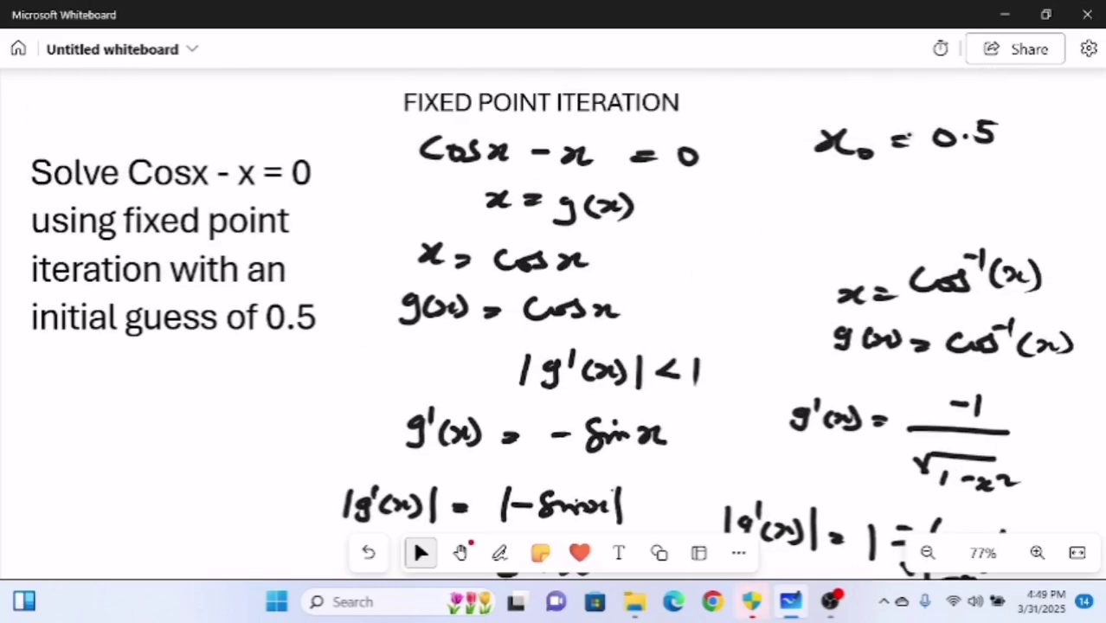
{"action": "scroll", "coordinate": [412, 537], "scroll_direction": "down", "scroll_amount": 4}
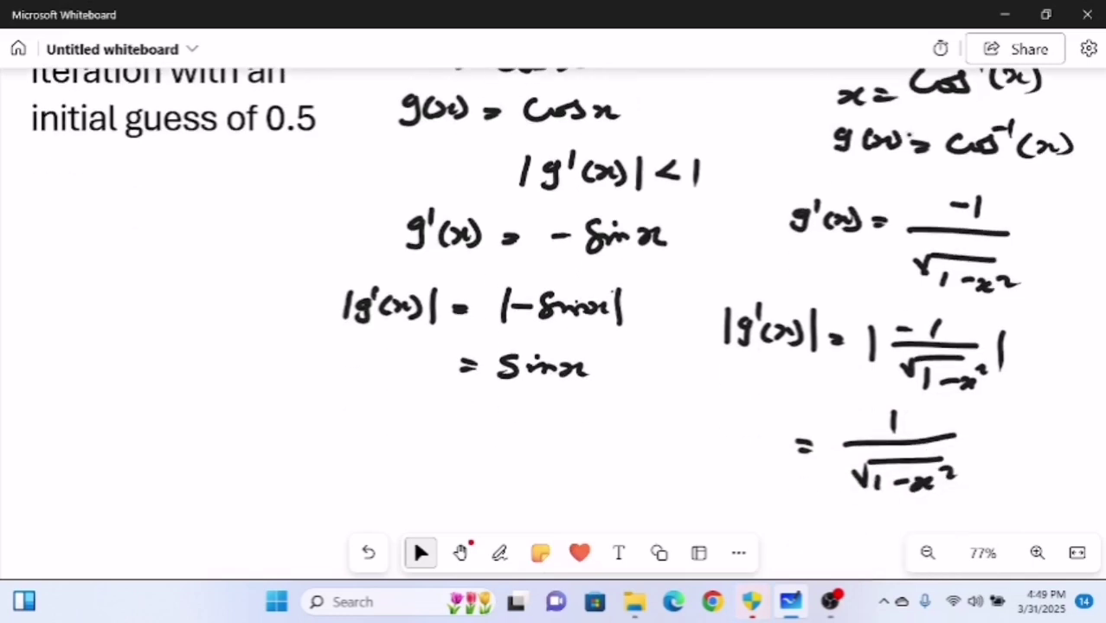
{"action": "scroll", "coordinate": [411, 537], "scroll_direction": "down", "scroll_amount": 2}
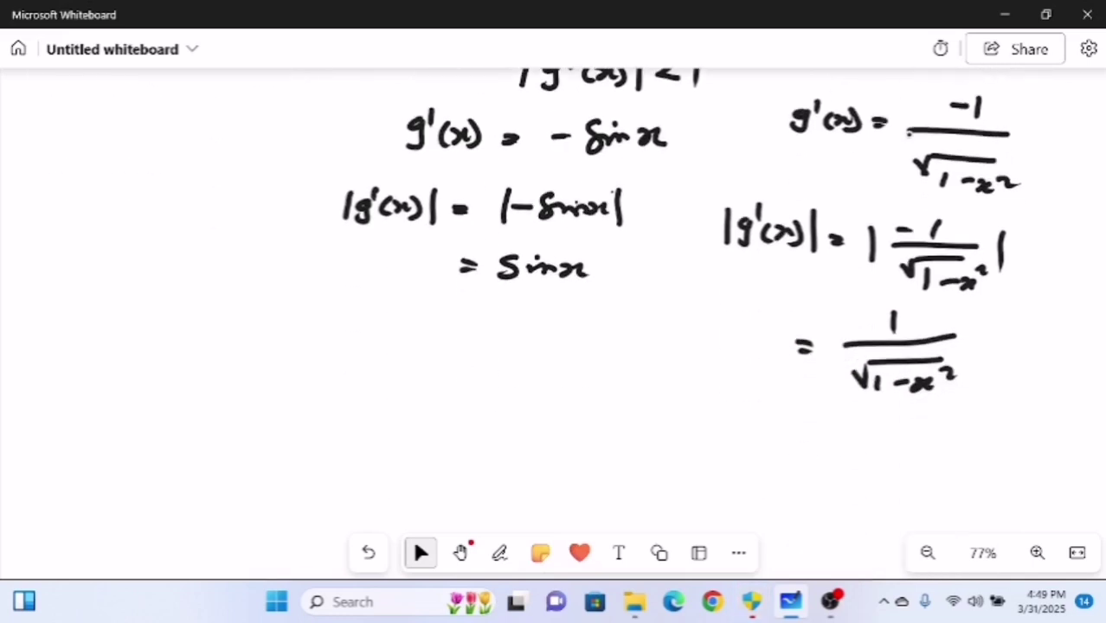